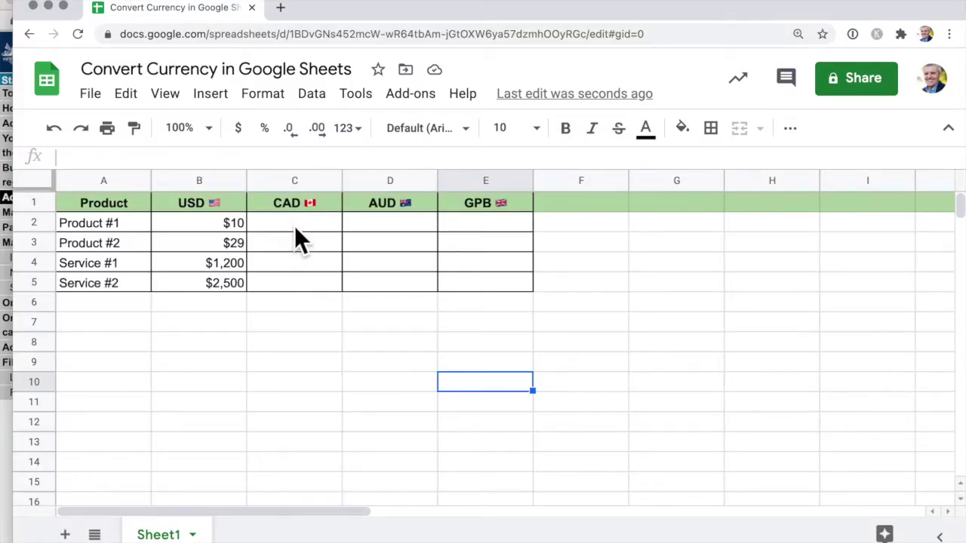
# Select cell C2, the first empty CAD cell in the Convert Currency price table
pyautogui.click(295, 226)
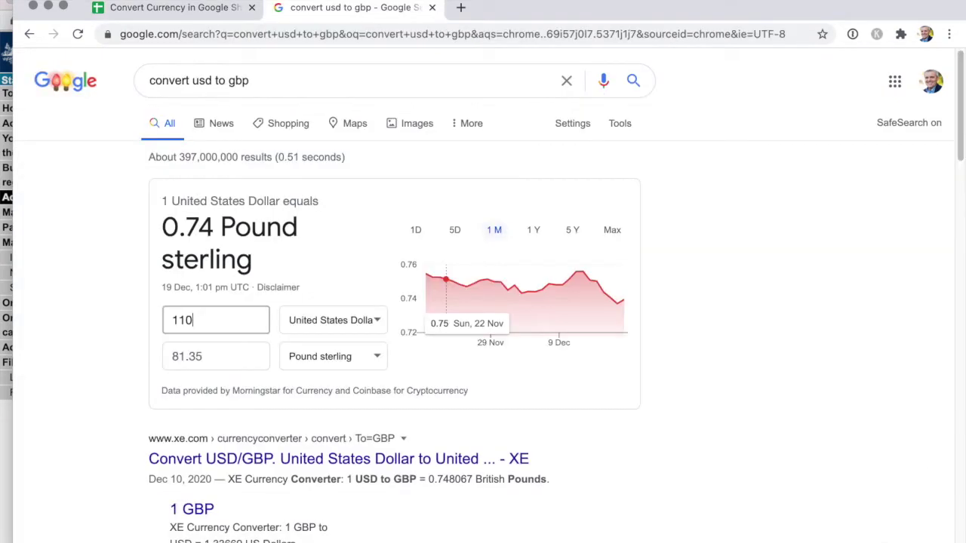
# Change the Google converter amount to 10 USD, read the 7.40 GBP result, and close the tab
pyautogui.press('BackSpace')
pyautogui.press('BackSpace')
pyautogui.press('BackSpace')
pyautogui.write('10')
pyautogui.click(209, 367)
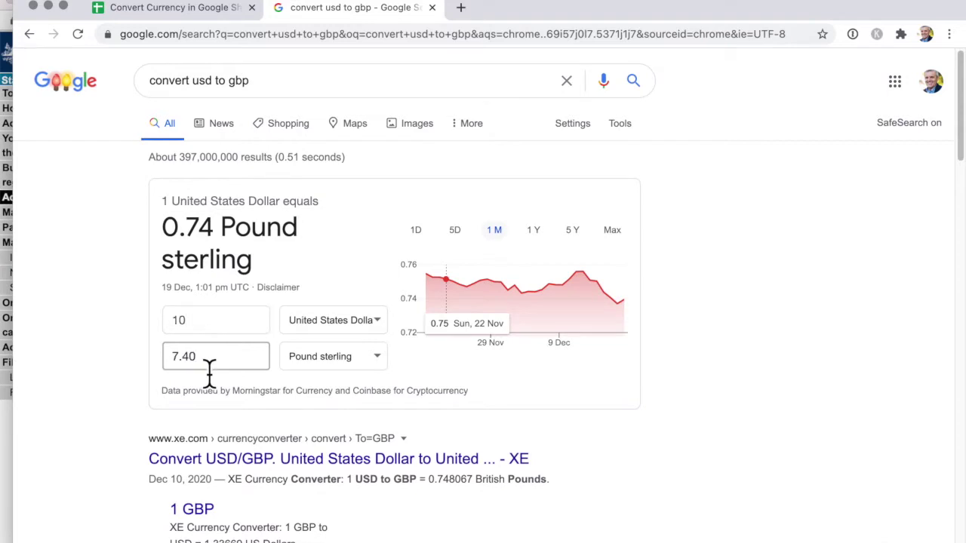
pyautogui.press('super+w')
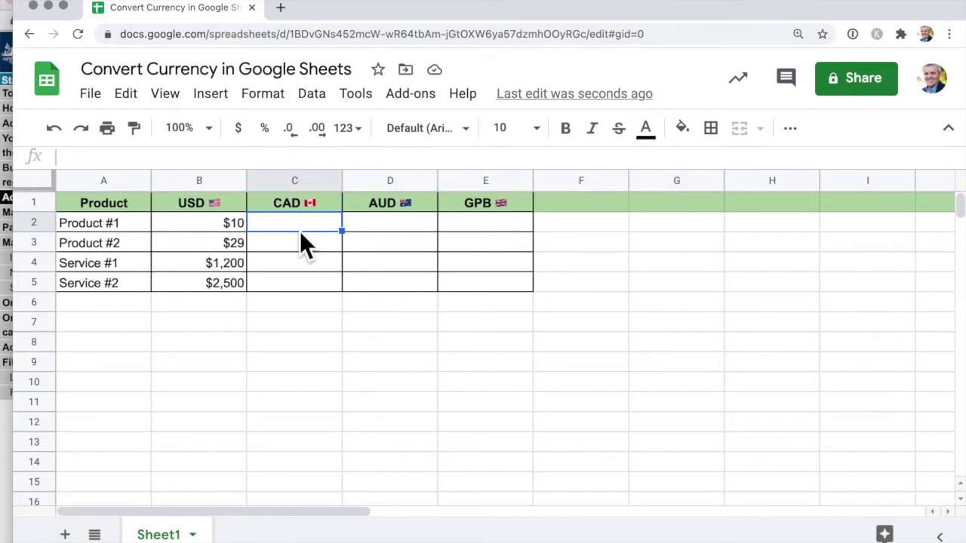
# Start a B2-based formula in C2, abandon it, and check B2's raw stored value
pyautogui.write('=')
pyautogui.click(219, 226)
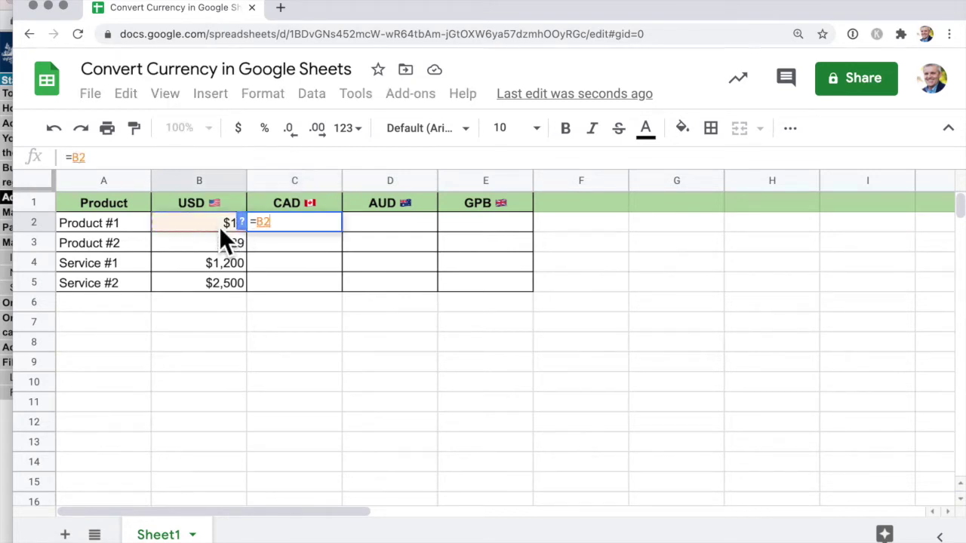
pyautogui.write('*G')
pyautogui.press('BackSpace')
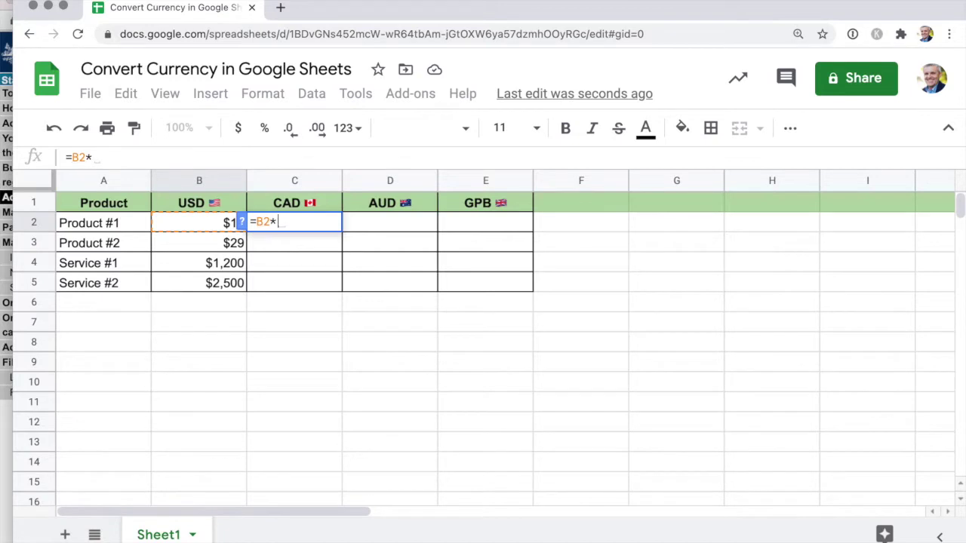
pyautogui.press('Escape')
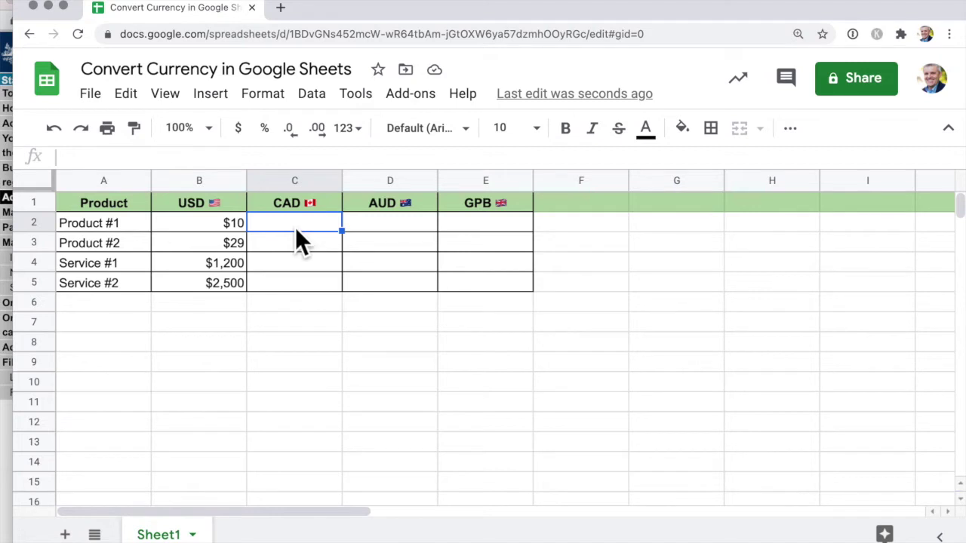
pyautogui.click(201, 226)
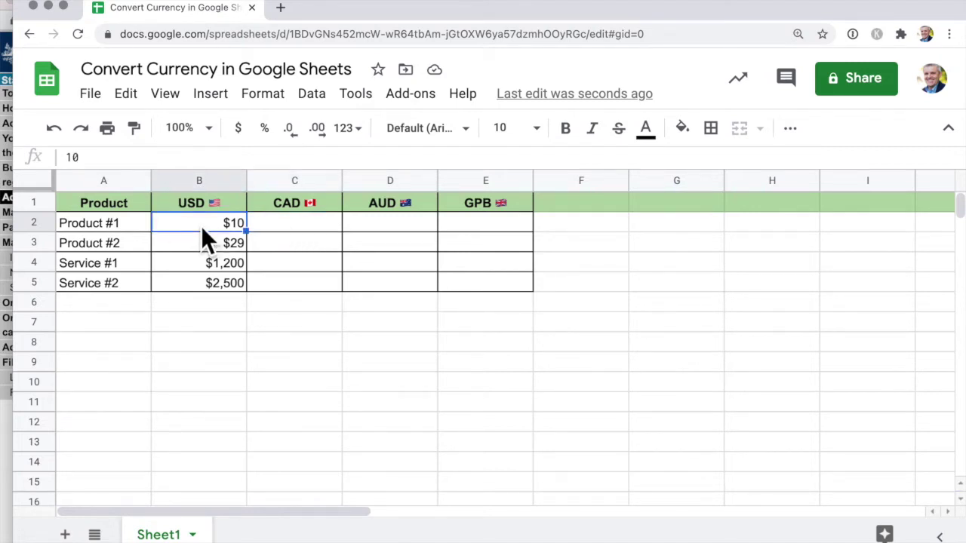
# Enter =B2*GOOGLEFINANCE("CURRENCY:USDCAD") in C2, showing $12.79
pyautogui.click(296, 229)
pyautogui.write('=')
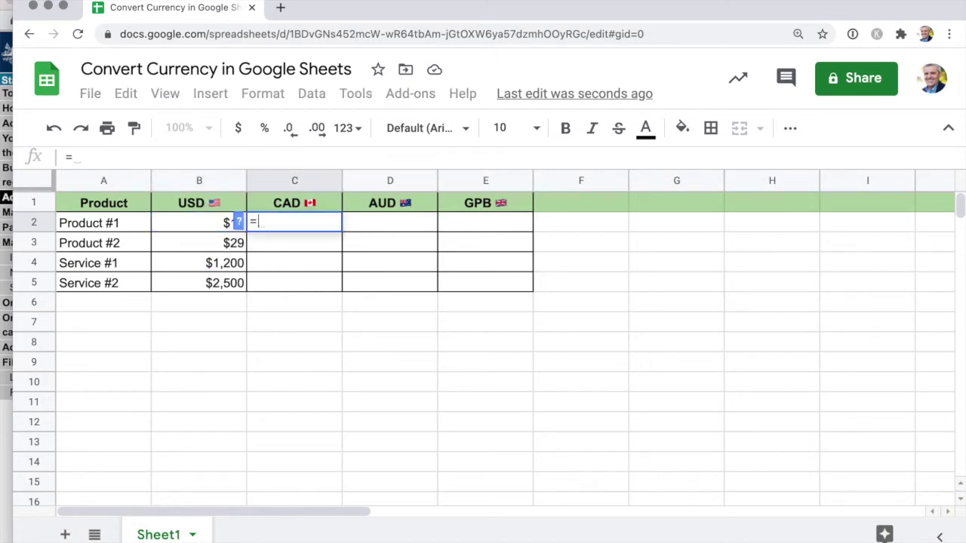
pyautogui.click(215, 223)
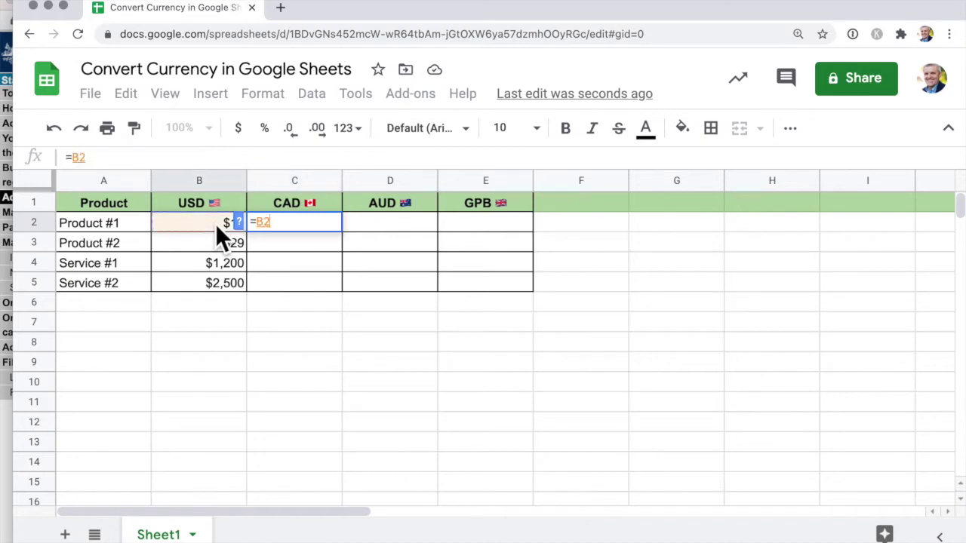
pyautogui.write('*')
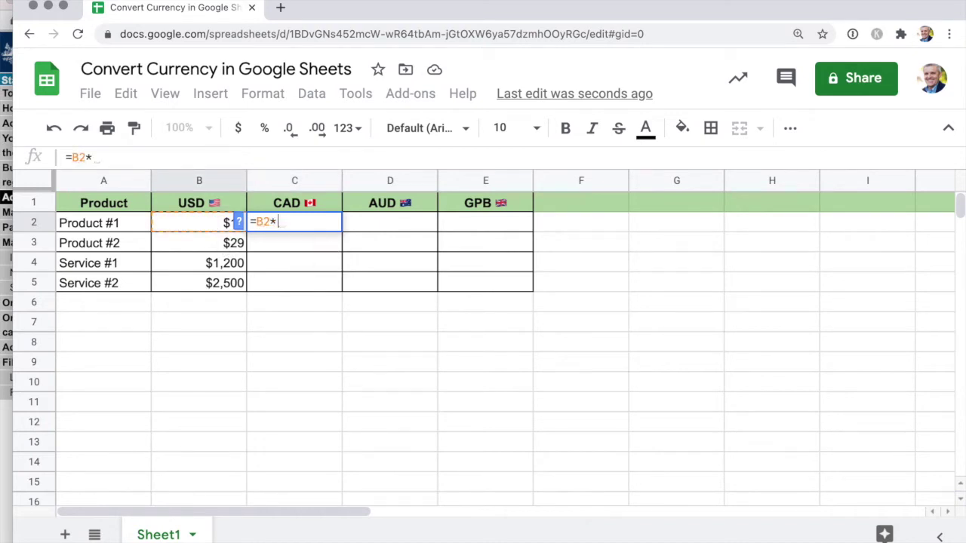
pyautogui.write('GOOG')
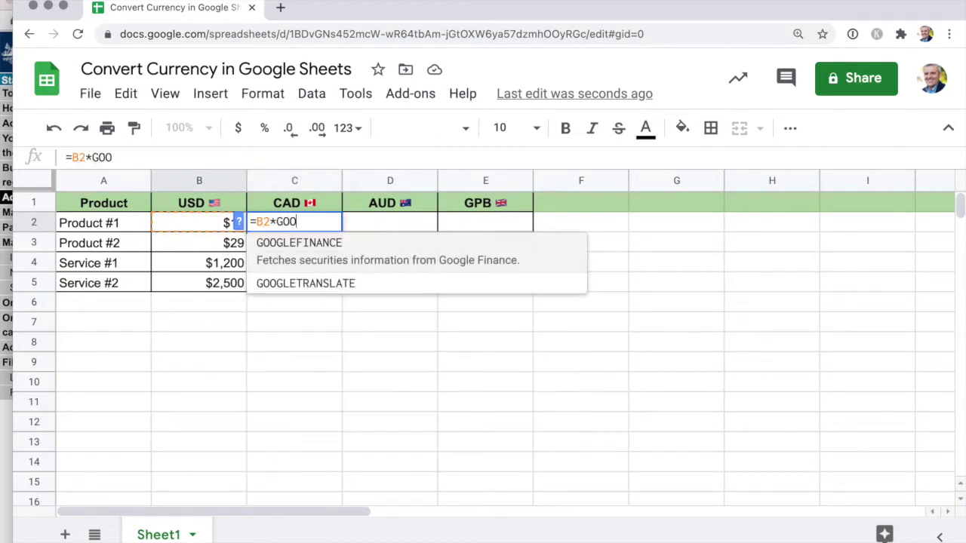
pyautogui.click(352, 261)
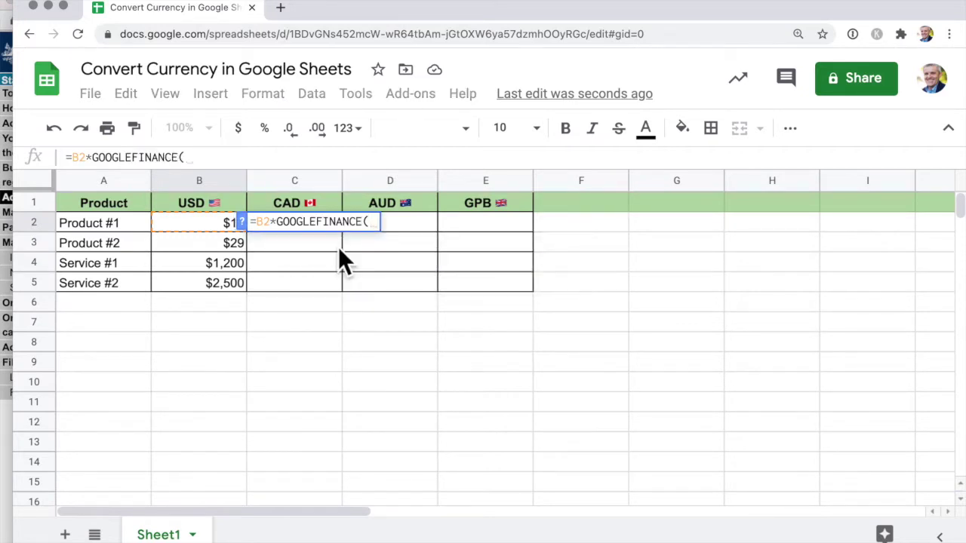
pyautogui.write('"CU')
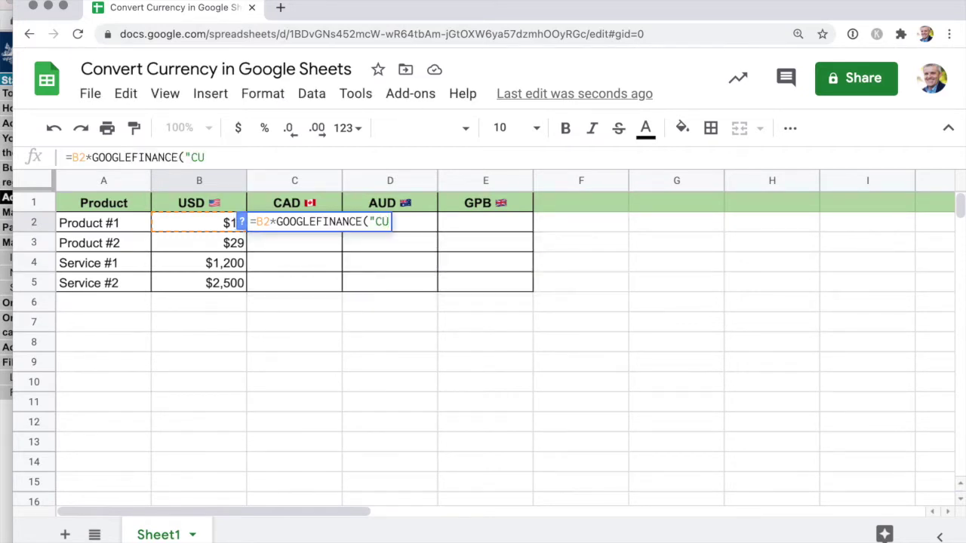
pyautogui.write('RRENCY:')
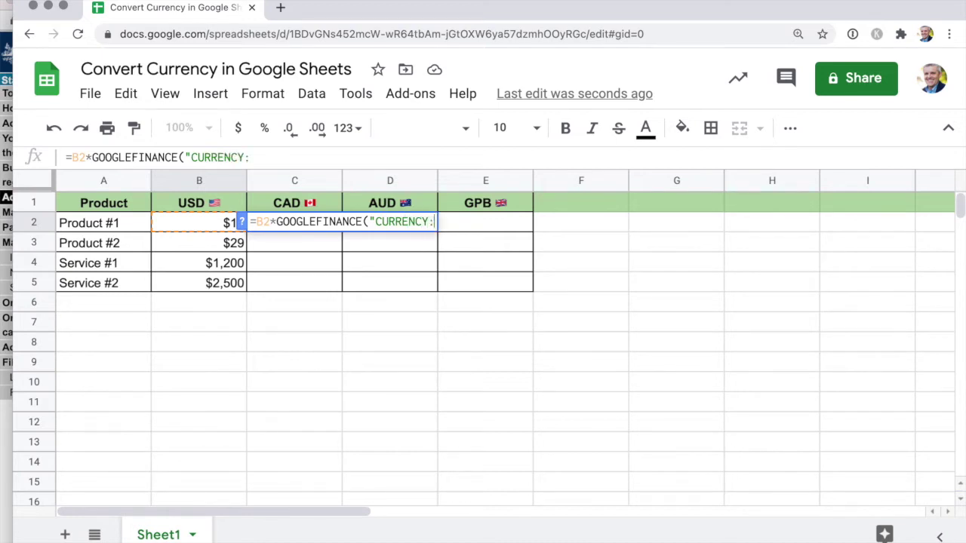
pyautogui.write('USD')
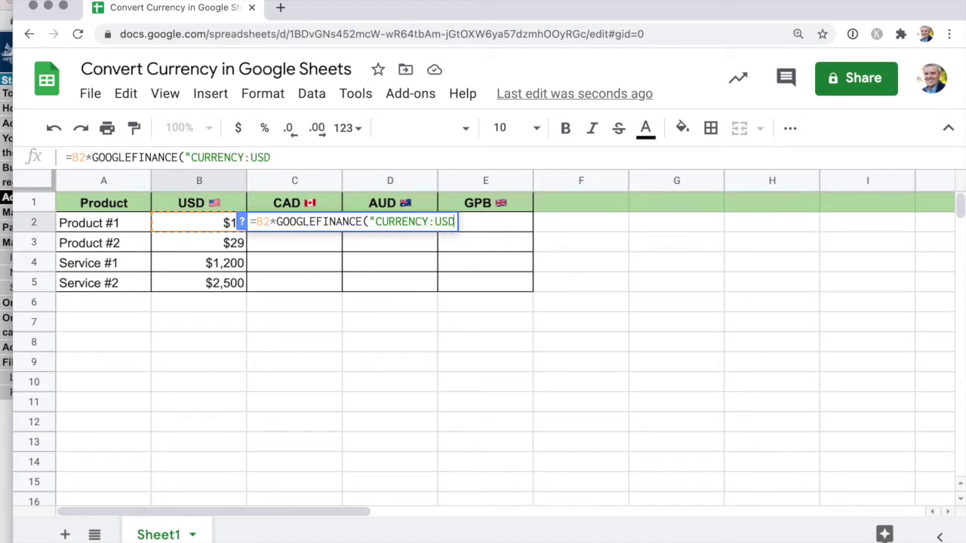
pyautogui.write('CAD")')
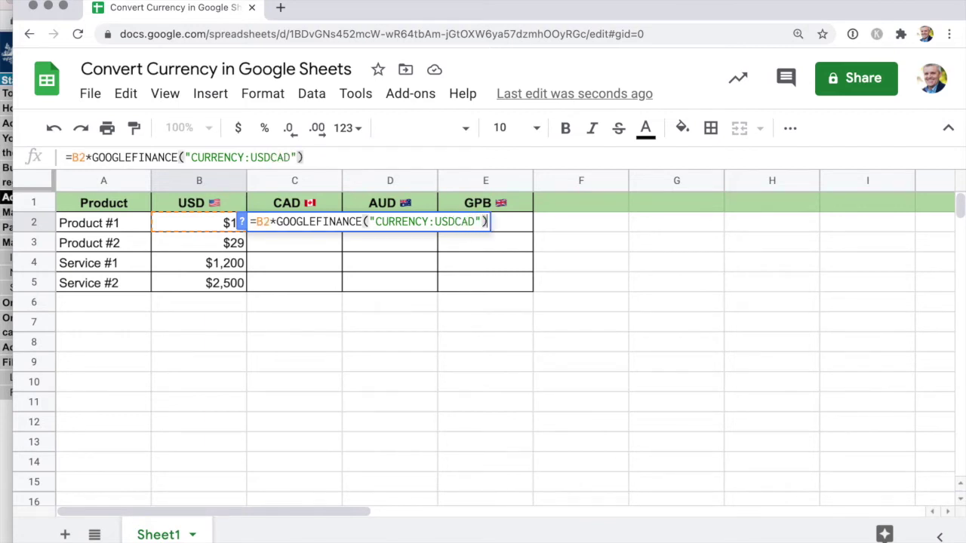
pyautogui.press('Return')
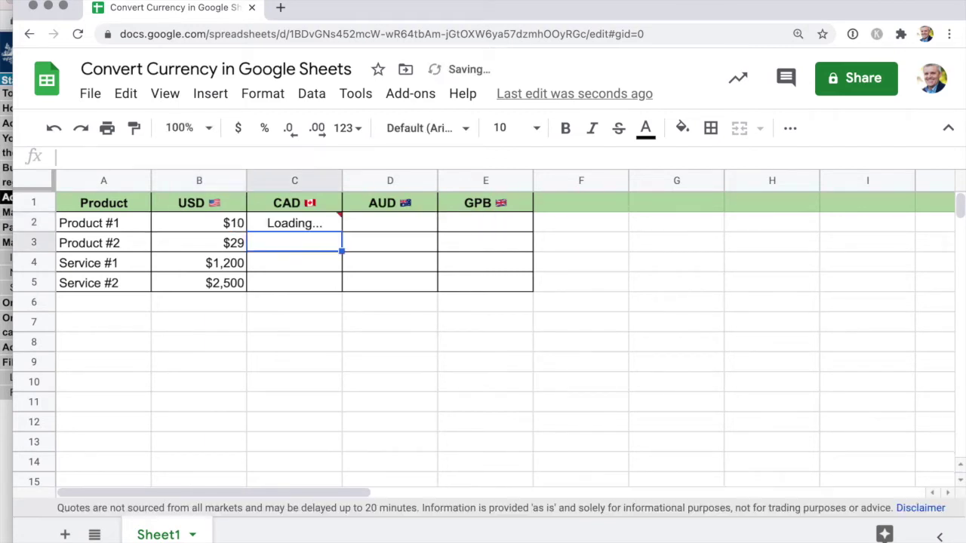
pyautogui.click(337, 223)
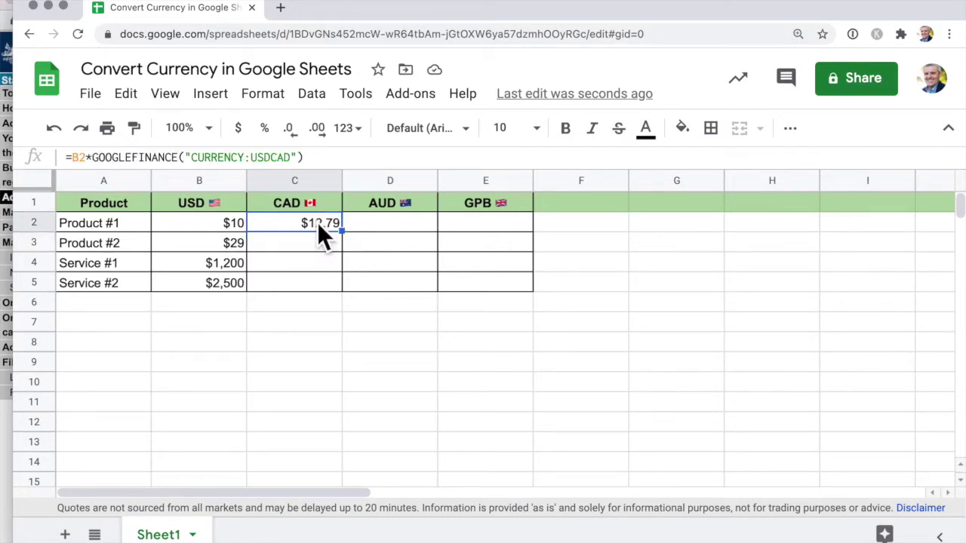
# Fill the CAD formula from C2 down to C5, giving $37.09, $1,534.74 and $3,197.38
pyautogui.doubleClick(355, 243)
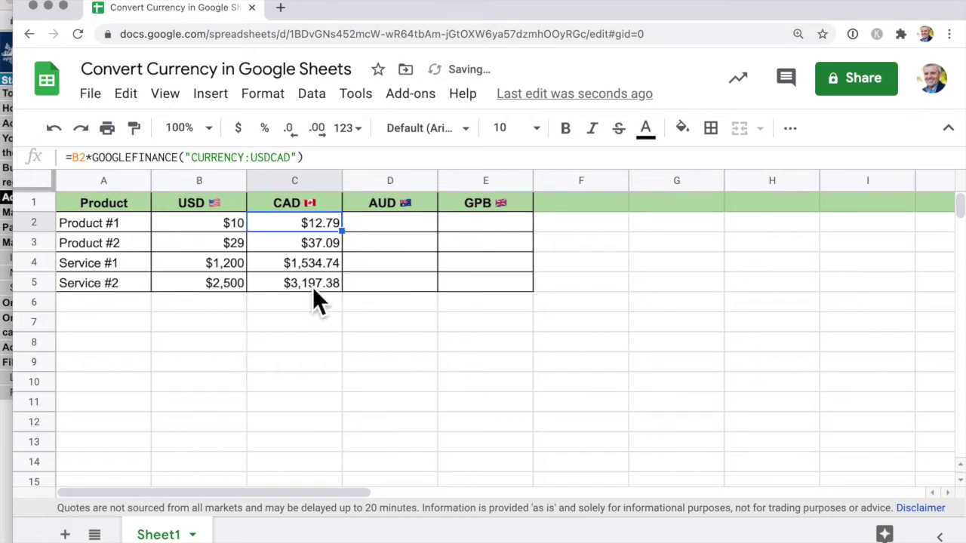
# Enter =B2*GOOGLEFINANCE("CURRENCY:USDAUD") in D2, showing $13.11
pyautogui.click(382, 228)
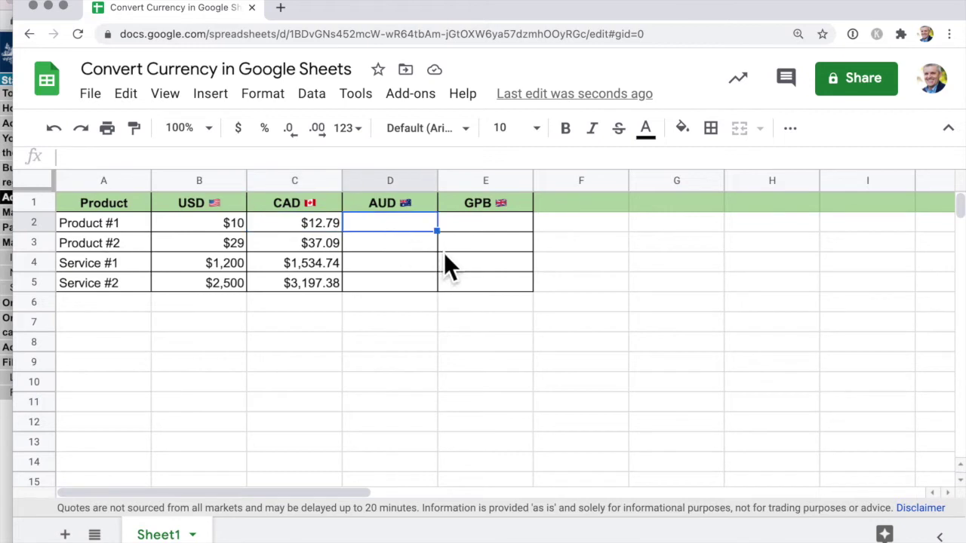
pyautogui.write('=')
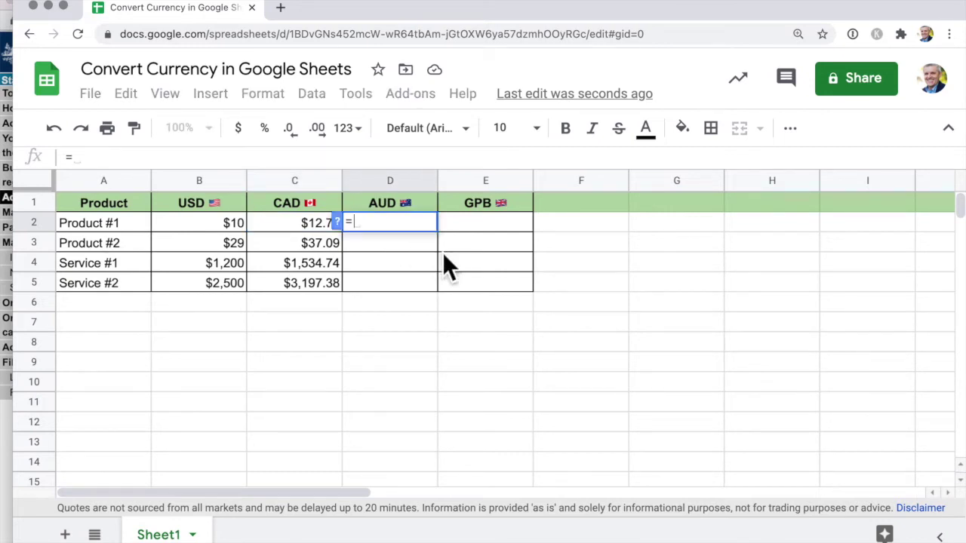
pyautogui.click(224, 226)
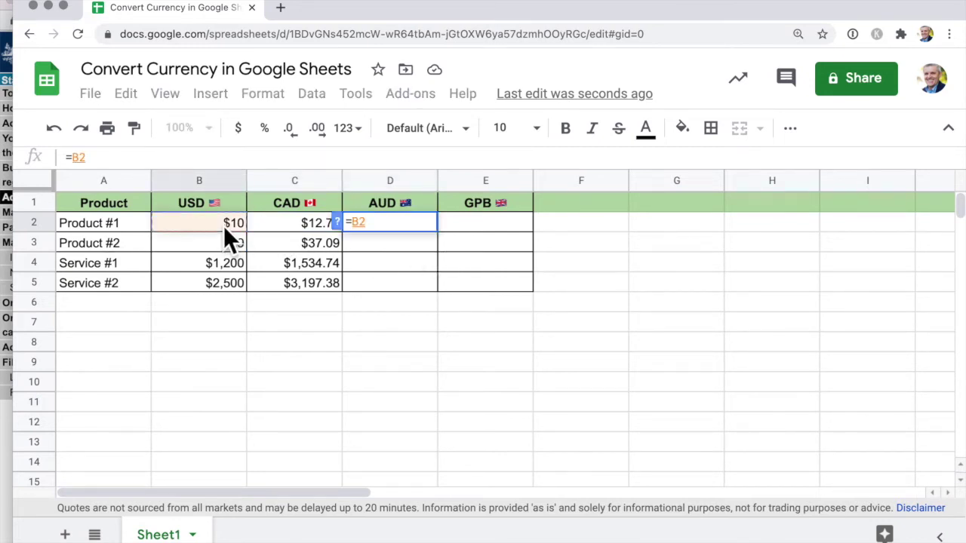
pyautogui.write('*GOOGL')
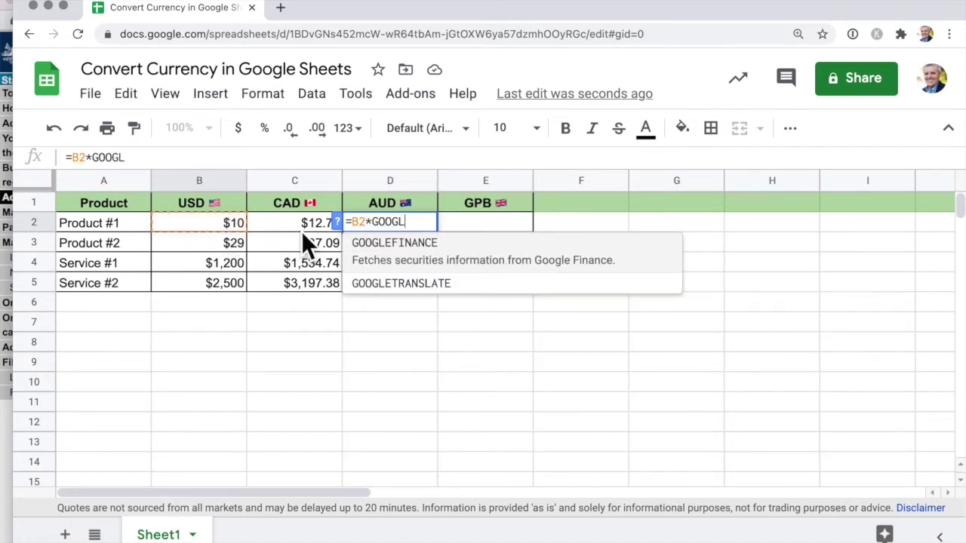
pyautogui.click(374, 244)
pyautogui.write('"')
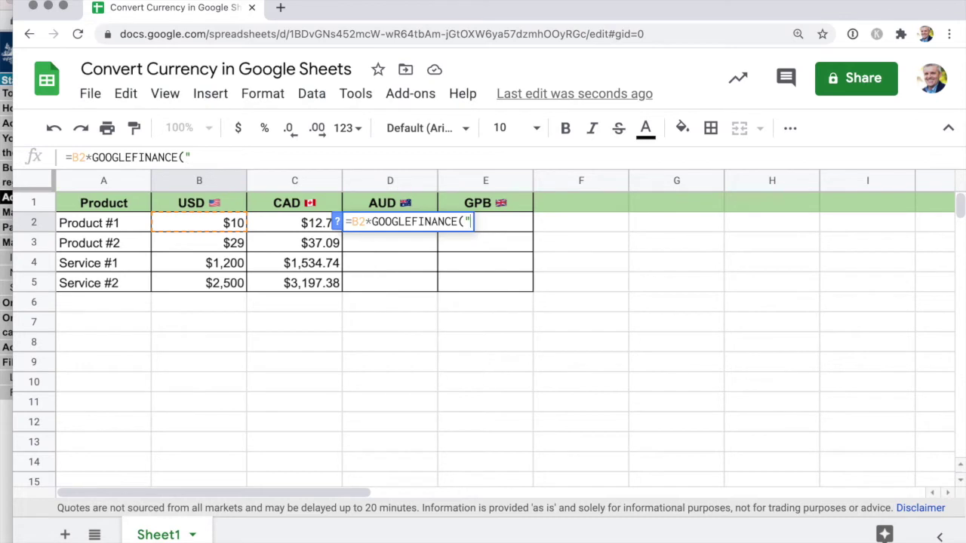
pyautogui.write('CURRENCY')
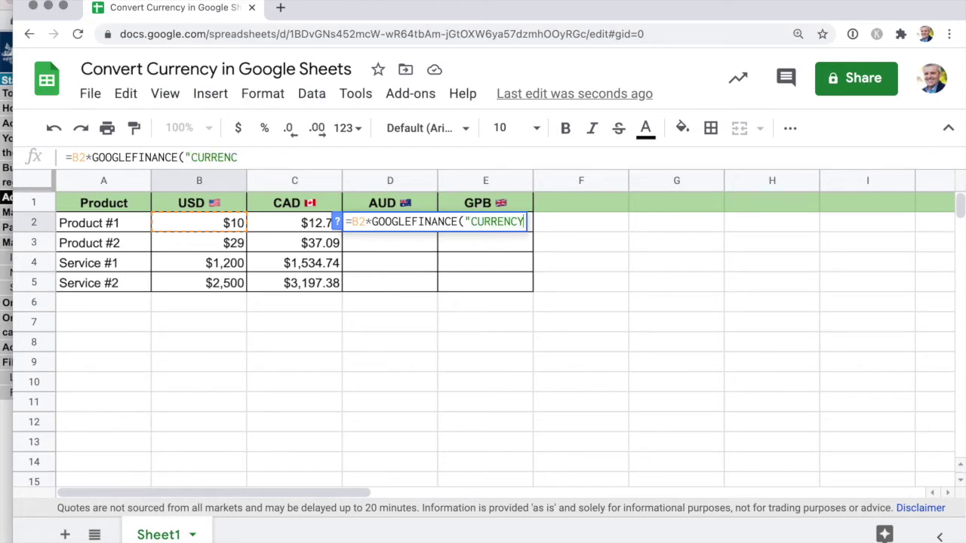
pyautogui.write(':USD')
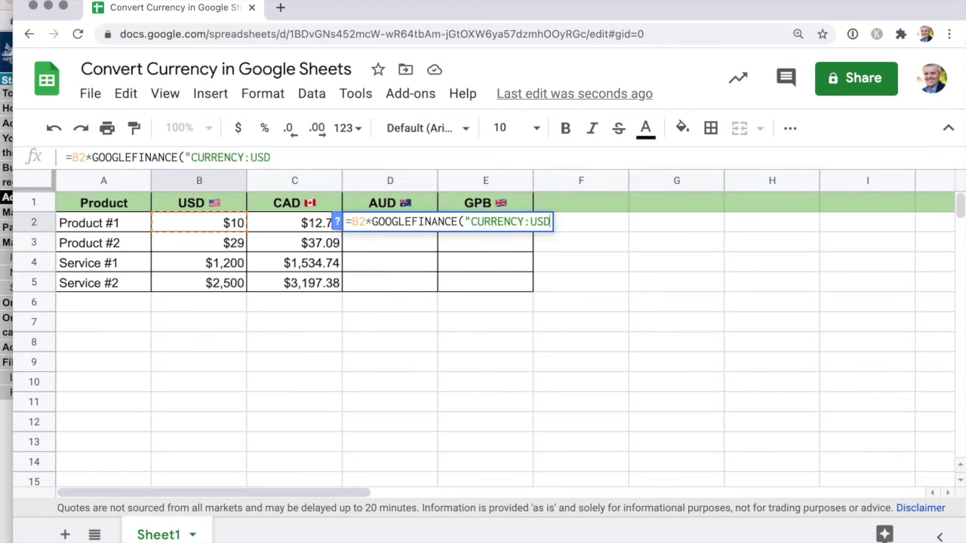
pyautogui.write('AUD")')
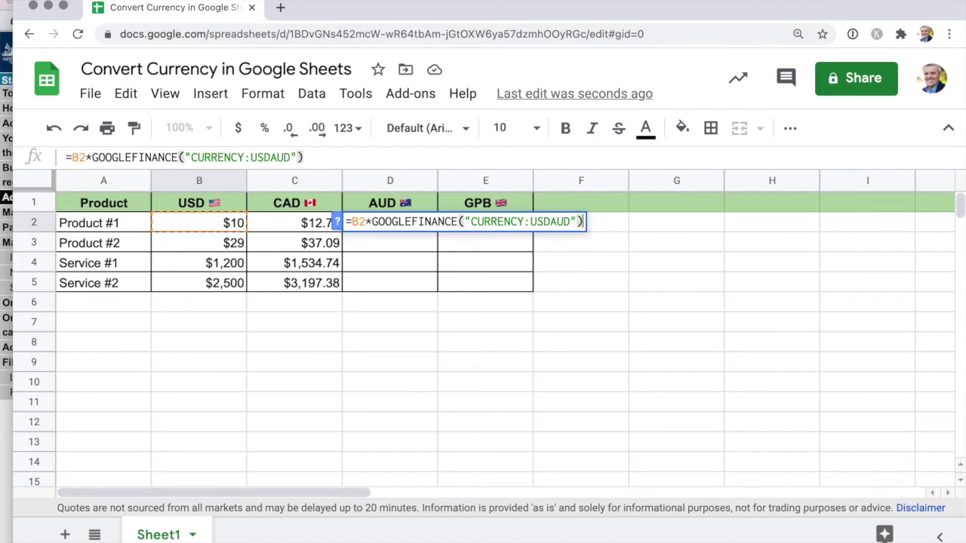
pyautogui.press('Return')
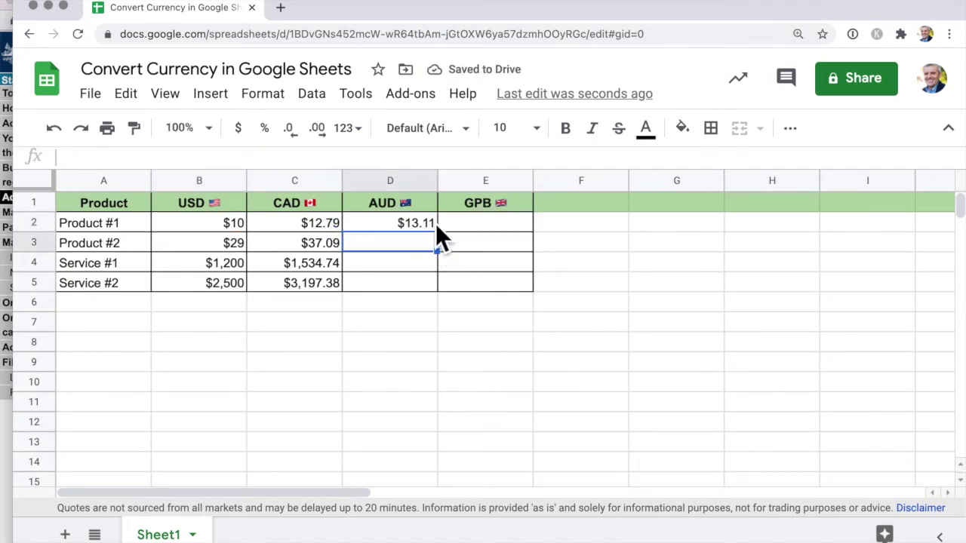
# Copy the AUD formula down to D5, giving $38.03, $1,573.77 and $3,278.69
pyautogui.click(436, 223)
pyautogui.doubleClick(437, 232)
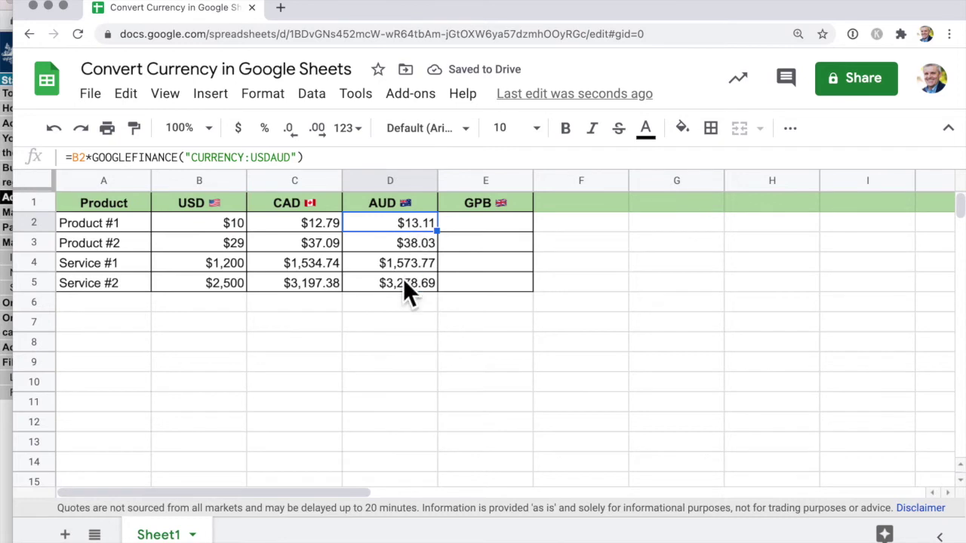
pyautogui.click(500, 229)
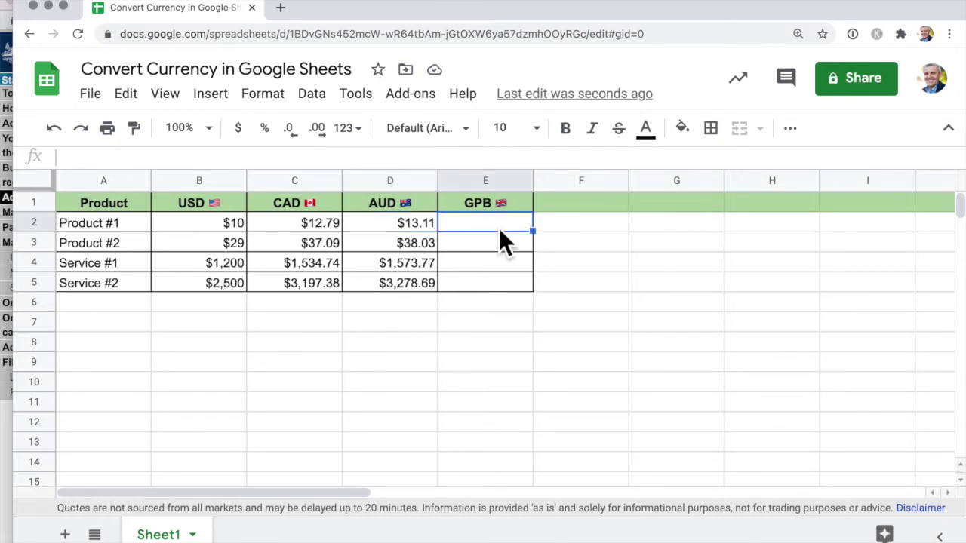
# Select E2:E5 and bring up the More currencies number format list
pyautogui.keyDown('shift'); pyautogui.click(494, 284); pyautogui.keyUp('shift')
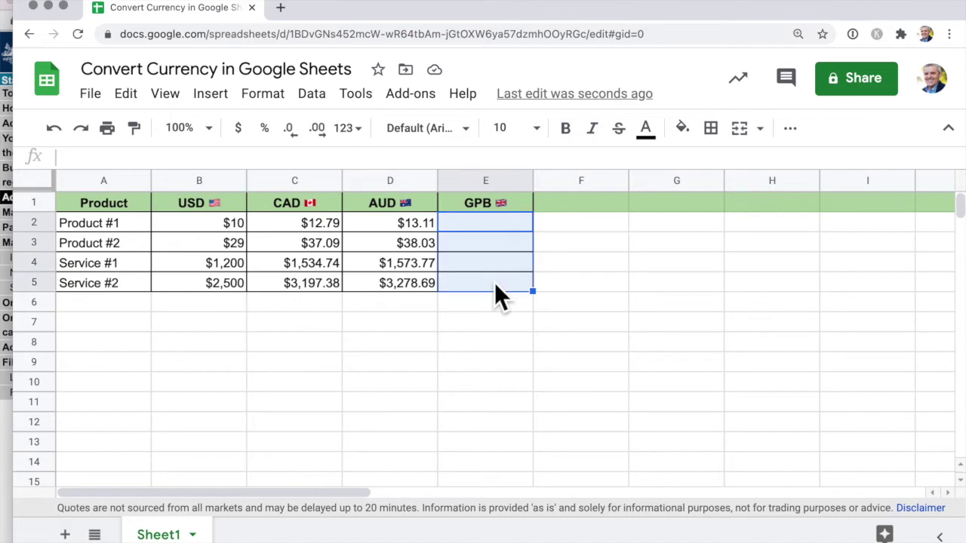
pyautogui.click(273, 95)
pyautogui.press('Escape')
pyautogui.click(280, 106)
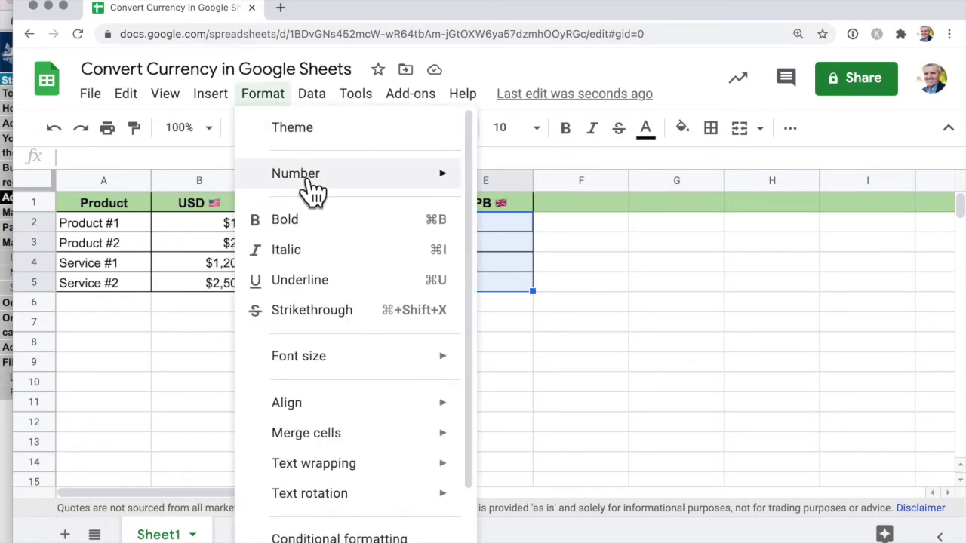
pyautogui.moveTo(313, 189)
pyautogui.scroll(-2, 551, 392)
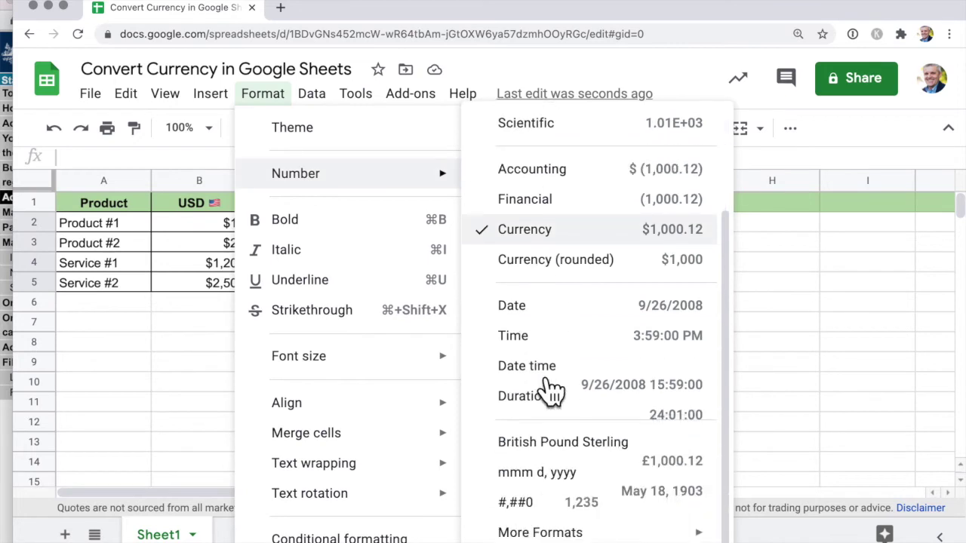
pyautogui.moveTo(556, 534)
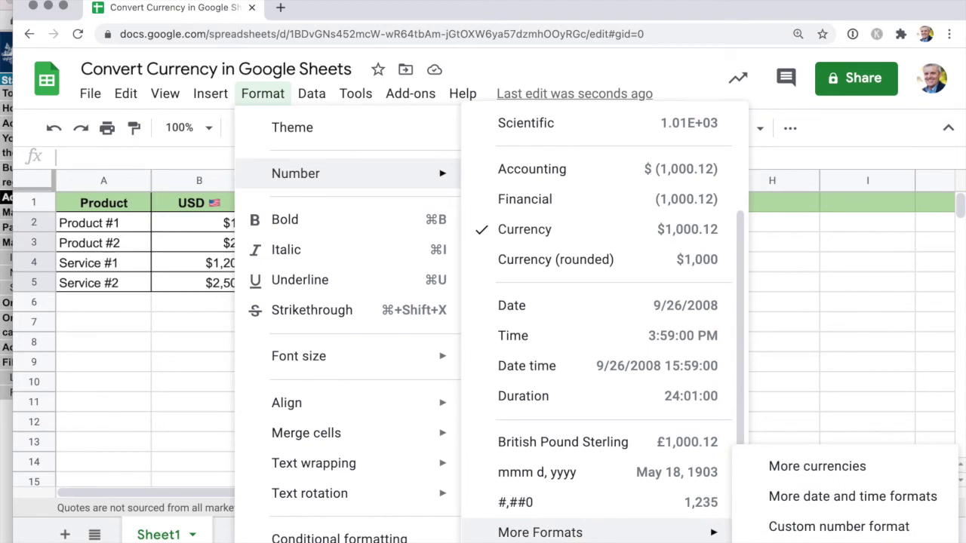
pyautogui.click(815, 468)
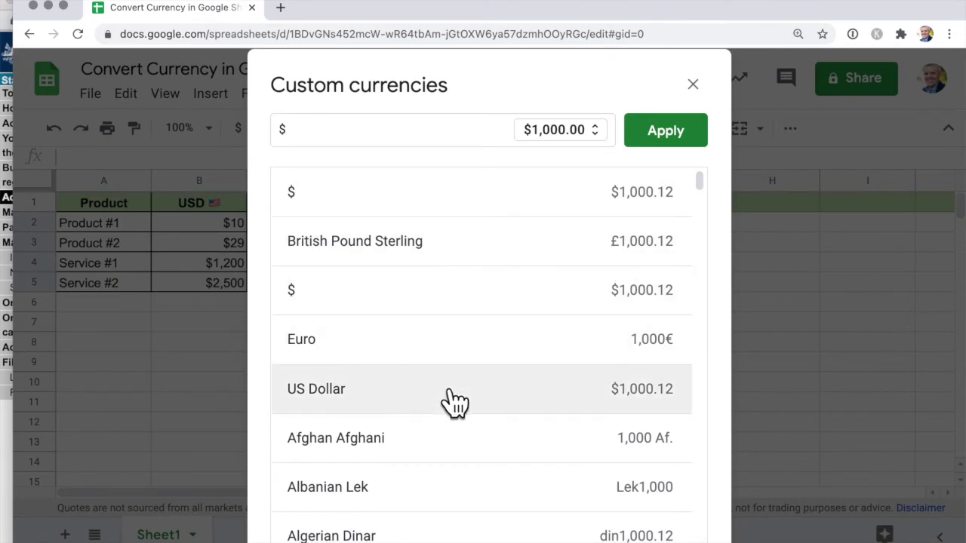
# Apply the British Pound Sterling (£) currency format to E2:E5
pyautogui.scroll(-2, 454, 404)
pyautogui.scroll(-4, 455, 403)
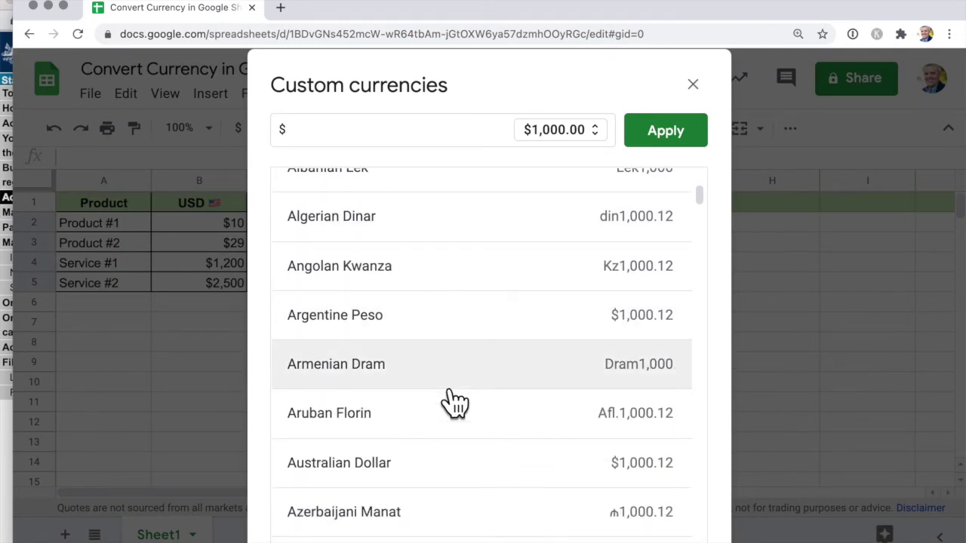
pyautogui.scroll(-1, 454, 404)
pyautogui.scroll(4, 454, 403)
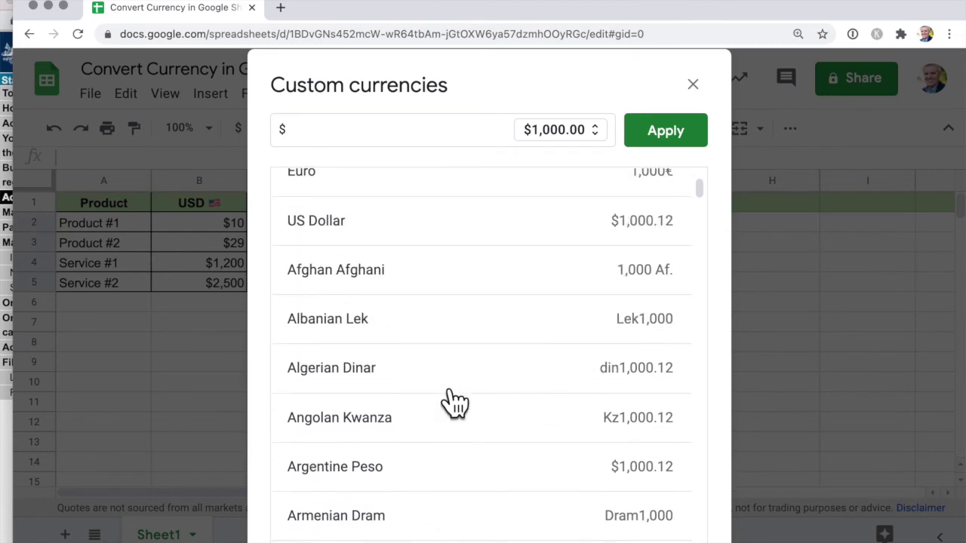
pyautogui.scroll(-5, 454, 404)
pyautogui.scroll(-3, 454, 404)
pyautogui.scroll(8, 454, 403)
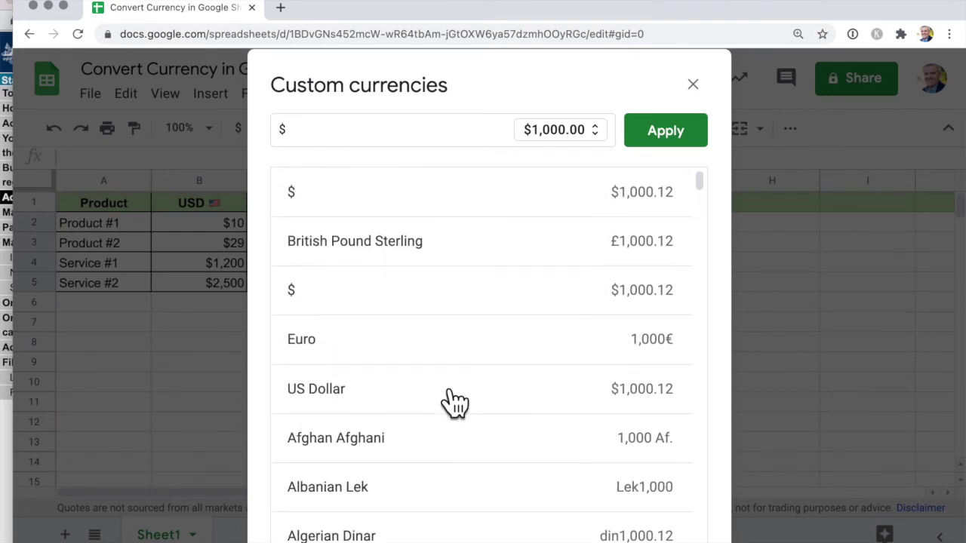
pyautogui.click(429, 254)
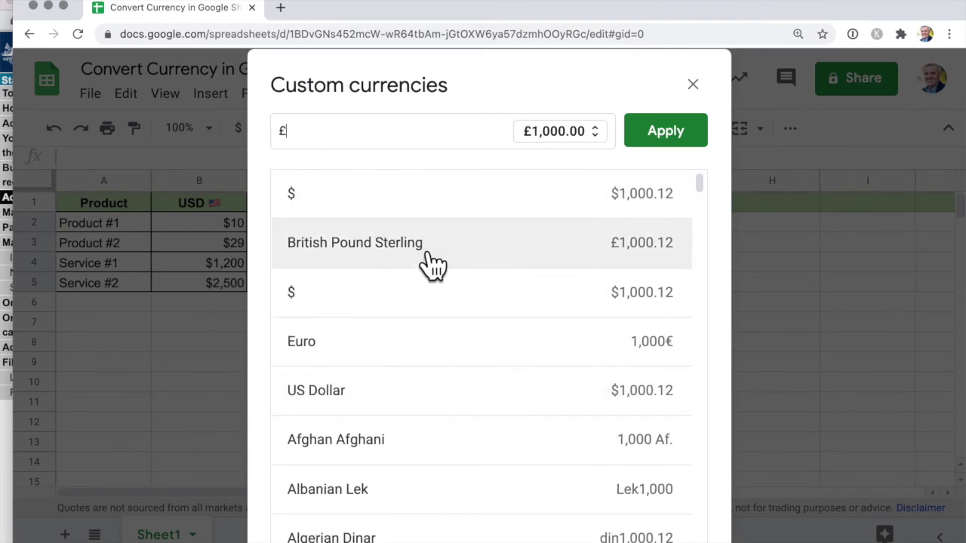
pyautogui.click(666, 133)
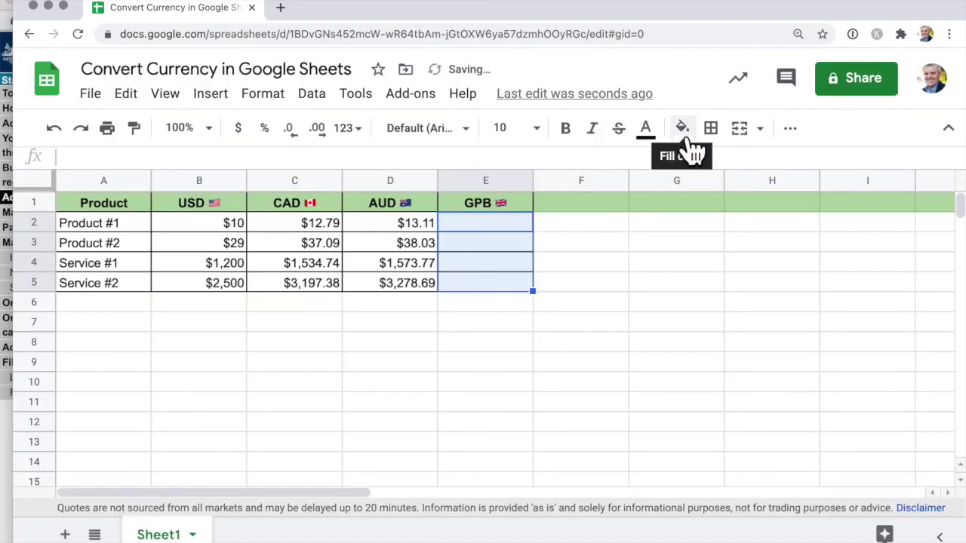
# Enter =B2*GOOGLEFINANCE("CURRENCY:USDGBP") in E2 and fill it to E5 (£7.40 to £1,848.77)
pyautogui.click(483, 228)
pyautogui.write('=')
pyautogui.click(219, 229)
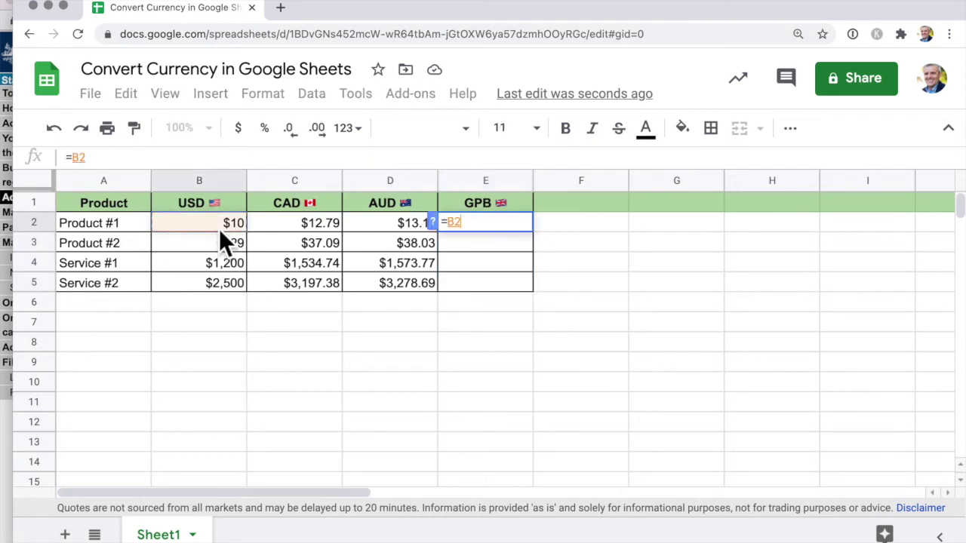
pyautogui.write('*')
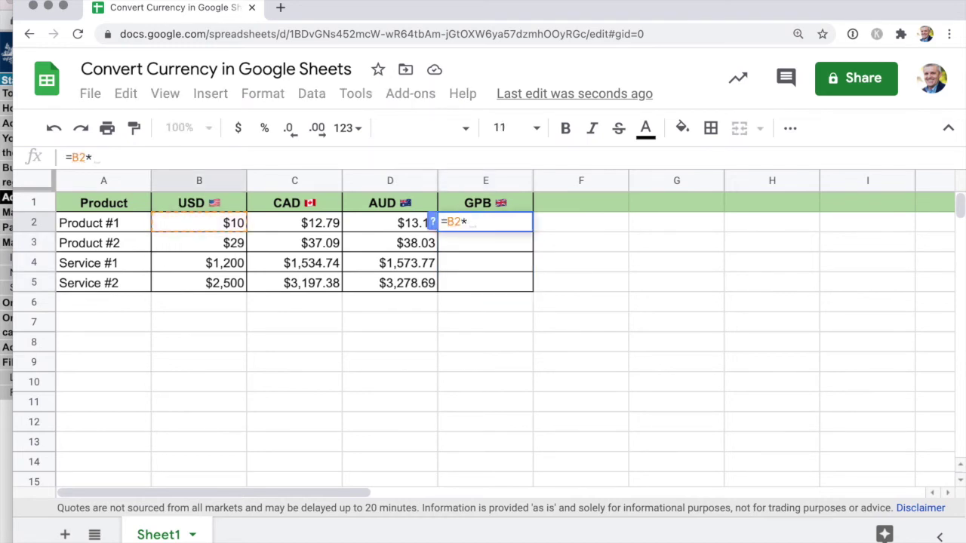
pyautogui.write('GOOGLE')
pyautogui.press('Tab')
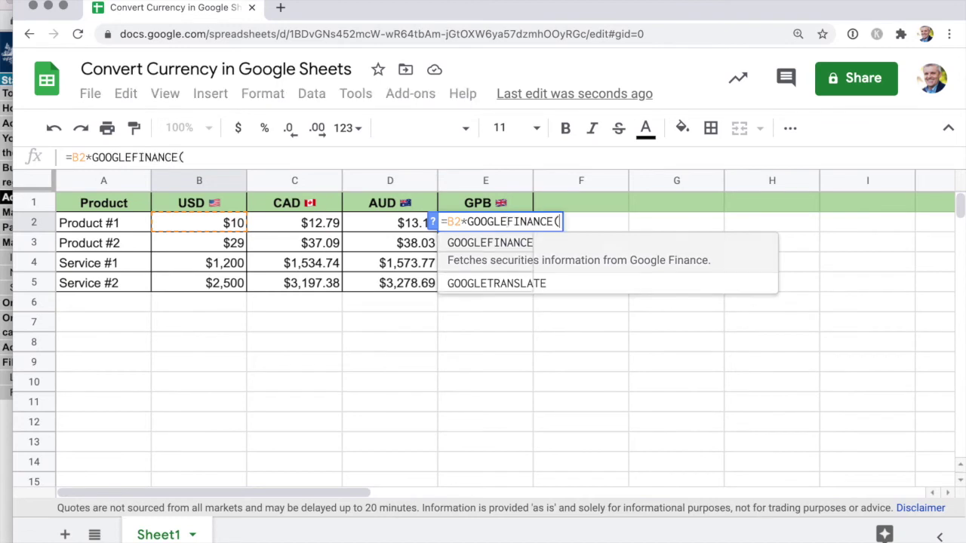
pyautogui.write('"CURRENCY:')
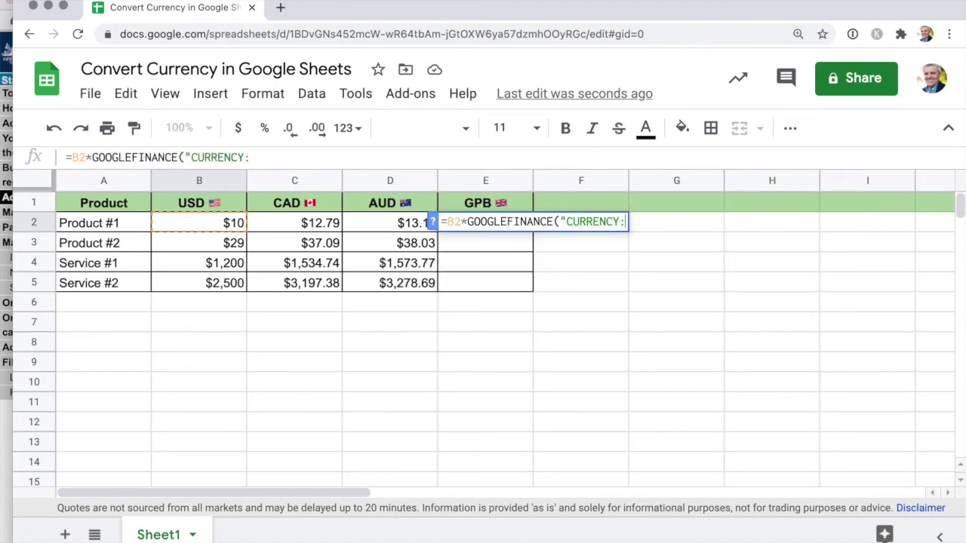
pyautogui.write('USD')
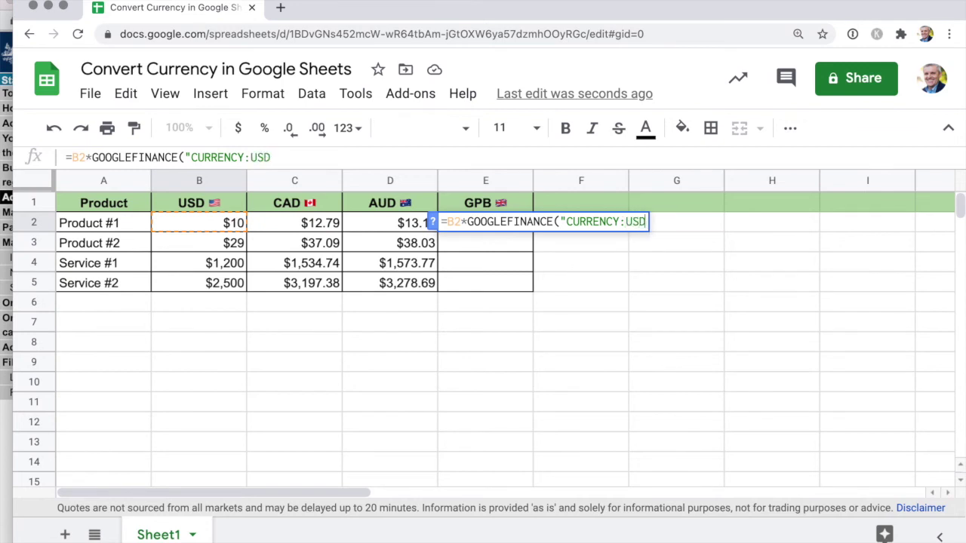
pyautogui.write('GBP"')
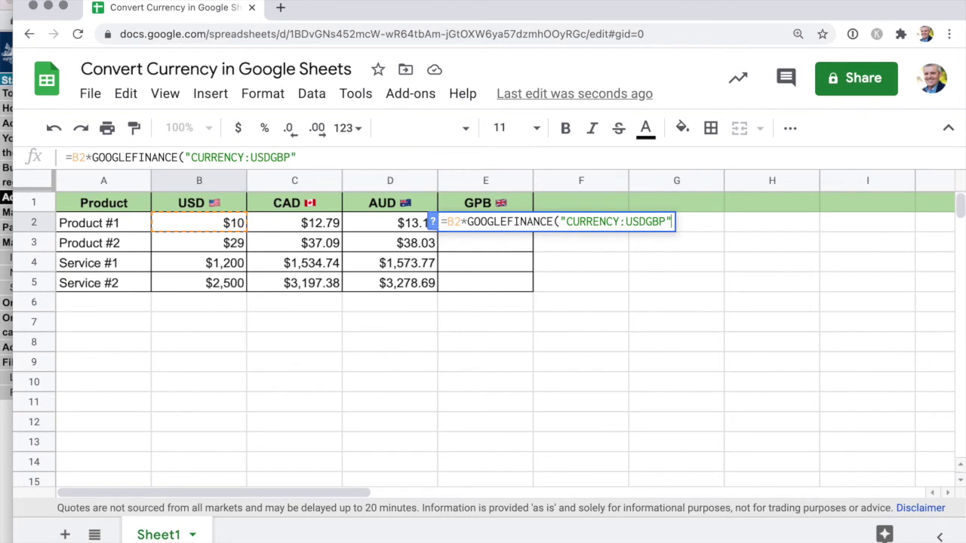
pyautogui.write(')')
pyautogui.press('Return')
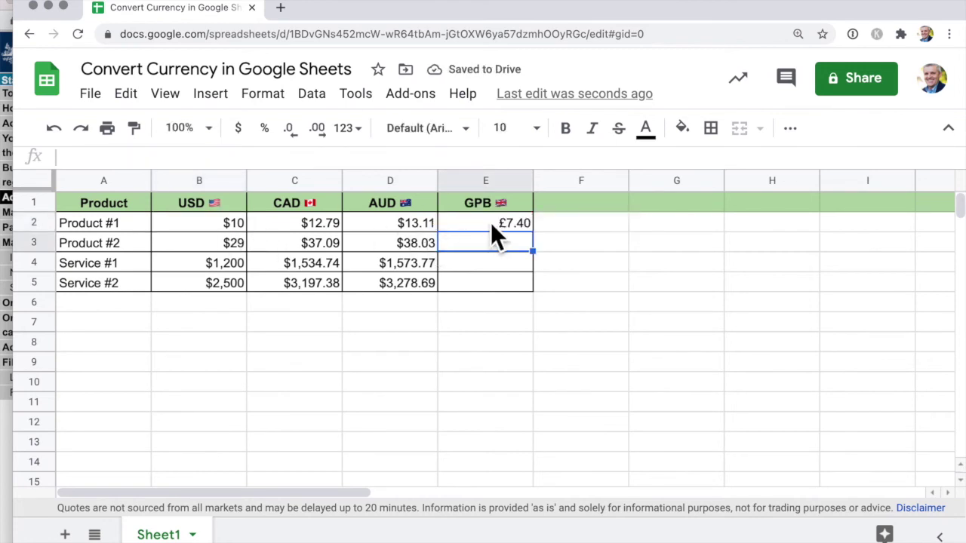
pyautogui.click(507, 230)
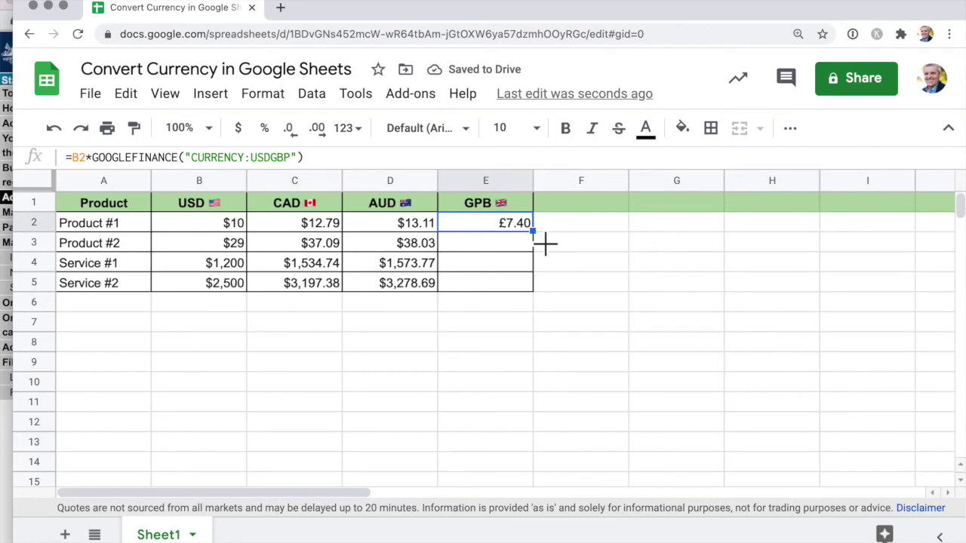
pyautogui.moveTo(544, 243); pyautogui.dragTo(540, 298)
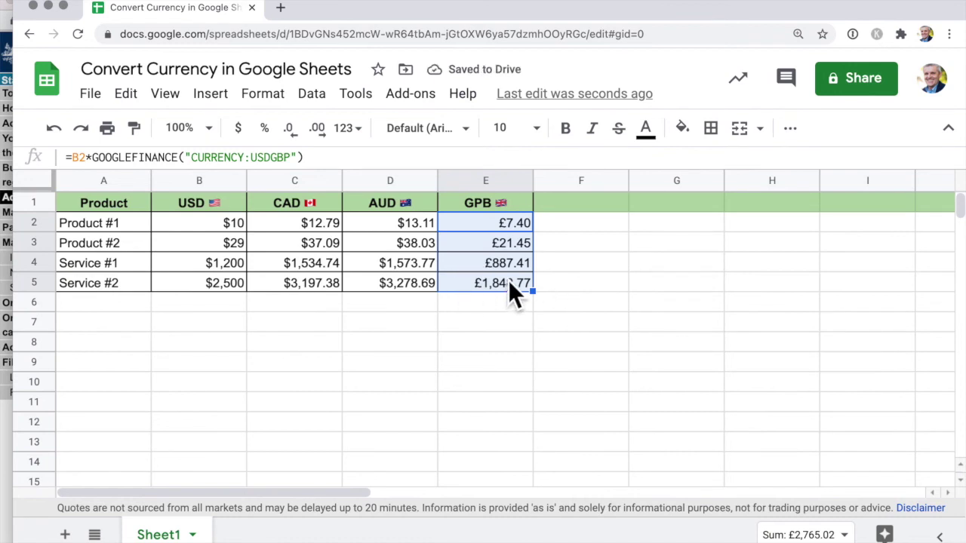
# Change Service #2's price in B5 to 3000, updating its CAD, AUD and GBP values
pyautogui.click(209, 289)
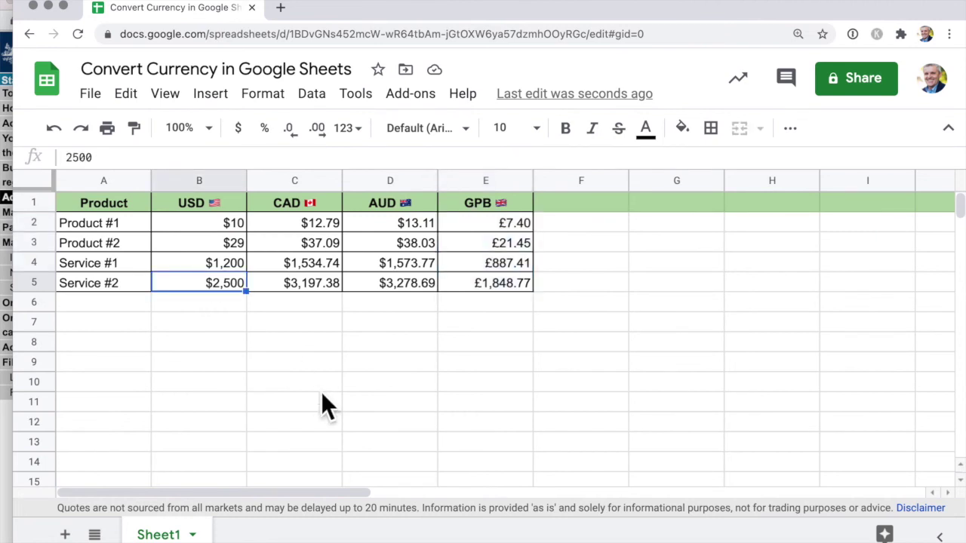
pyautogui.write('3000')
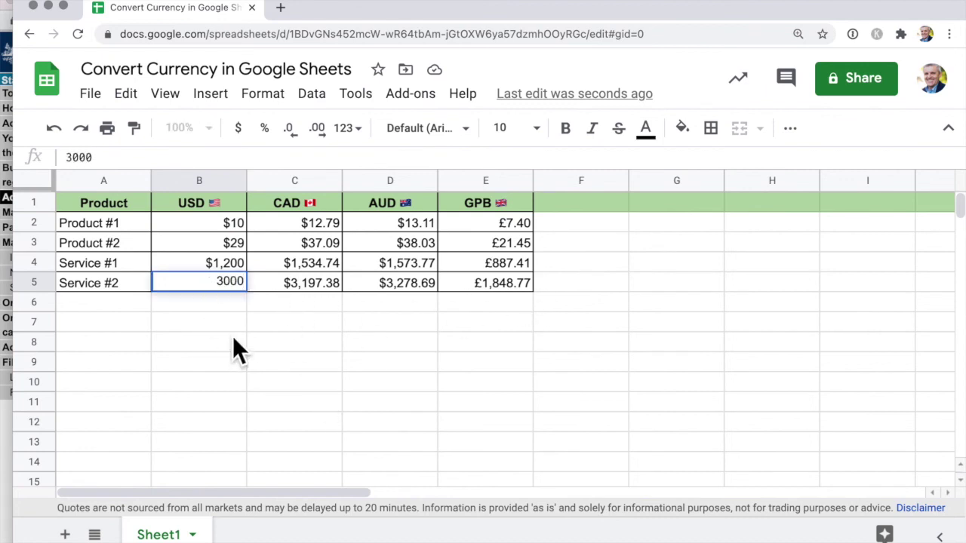
pyautogui.press('Return')
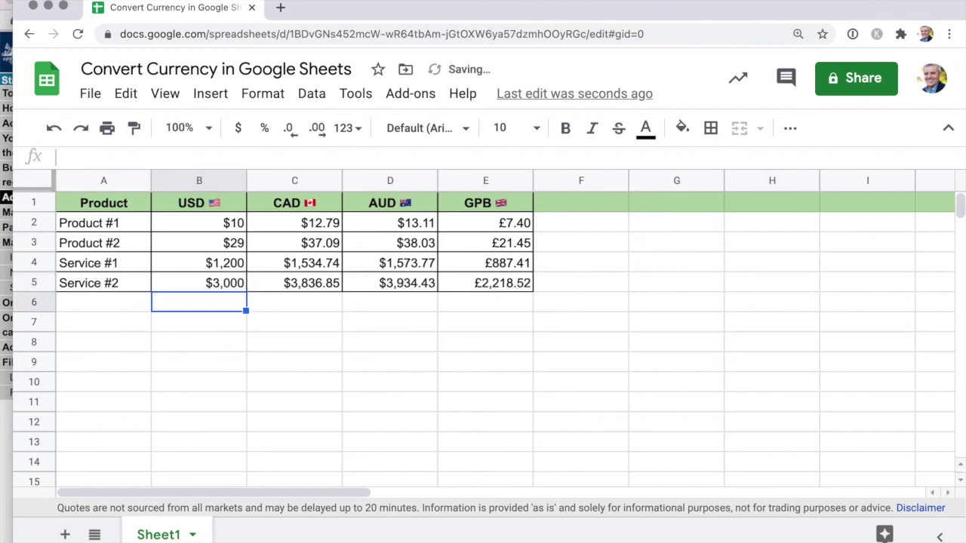